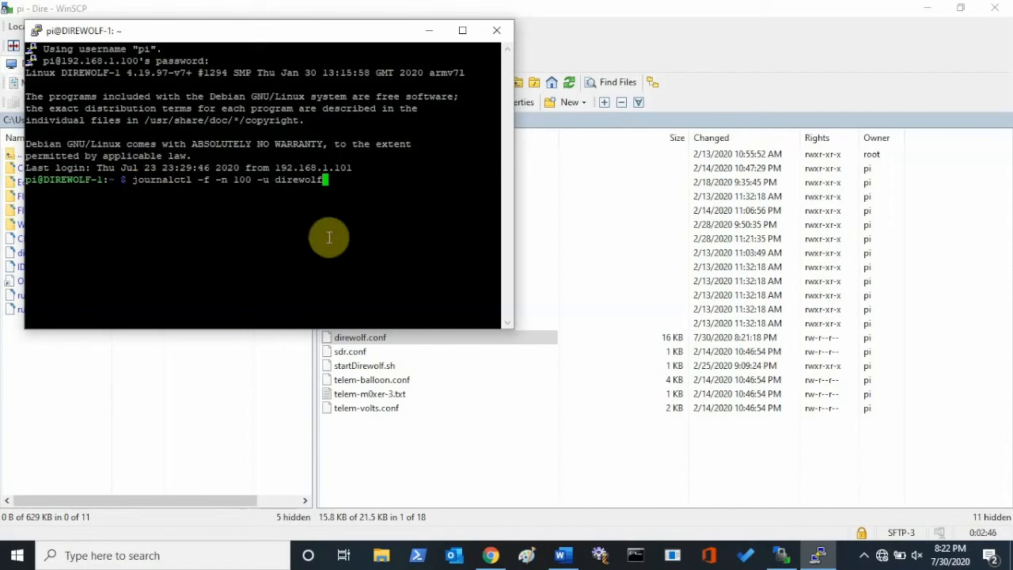
Run journalctl -f -n 100 -u direwolf to follow the Dire Wolf log, view it in a maximized terminal, and minimize it.
{"action": "key", "text": "Return"}
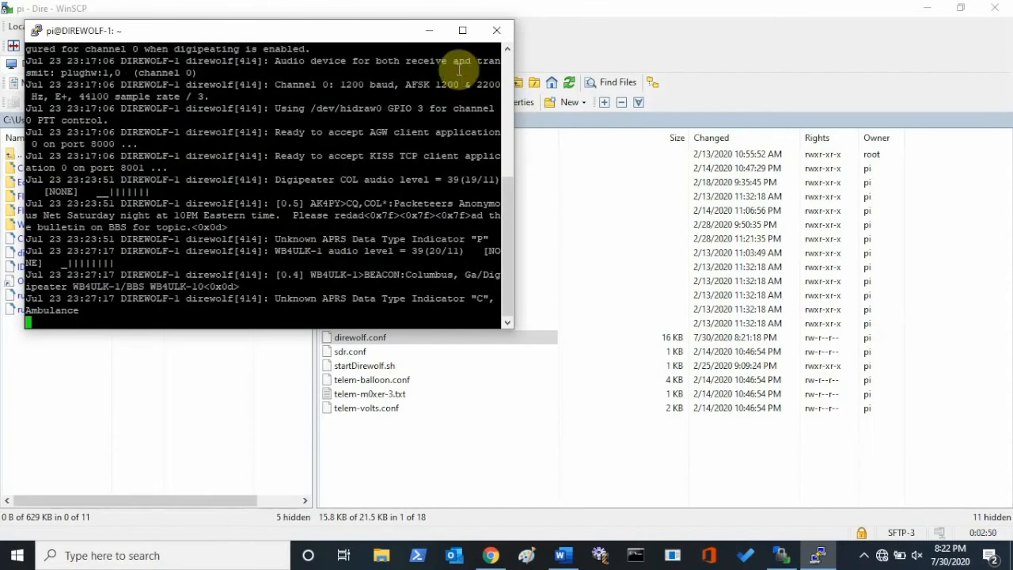
{"action": "left_click", "coordinate": [462, 34]}
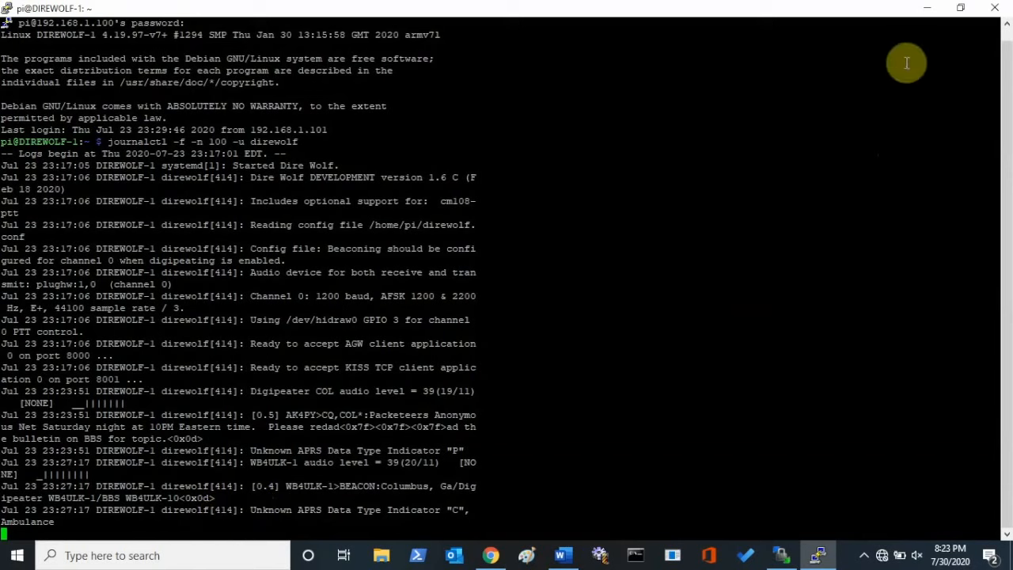
{"action": "left_click", "coordinate": [931, 8]}
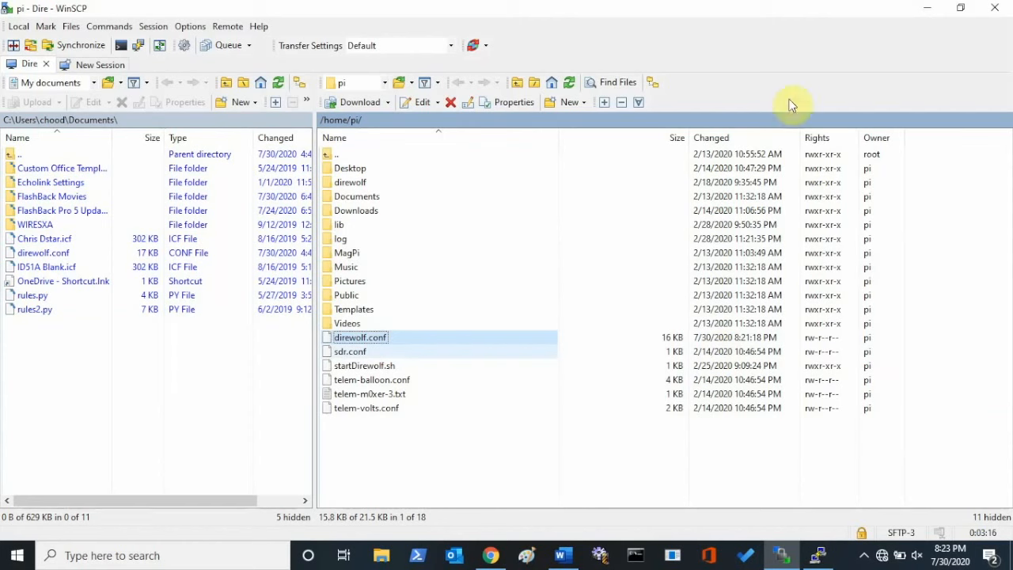
Launch EasyTerm from the desktop and open its Station Setup dialog.
{"action": "left_click", "coordinate": [933, 8]}
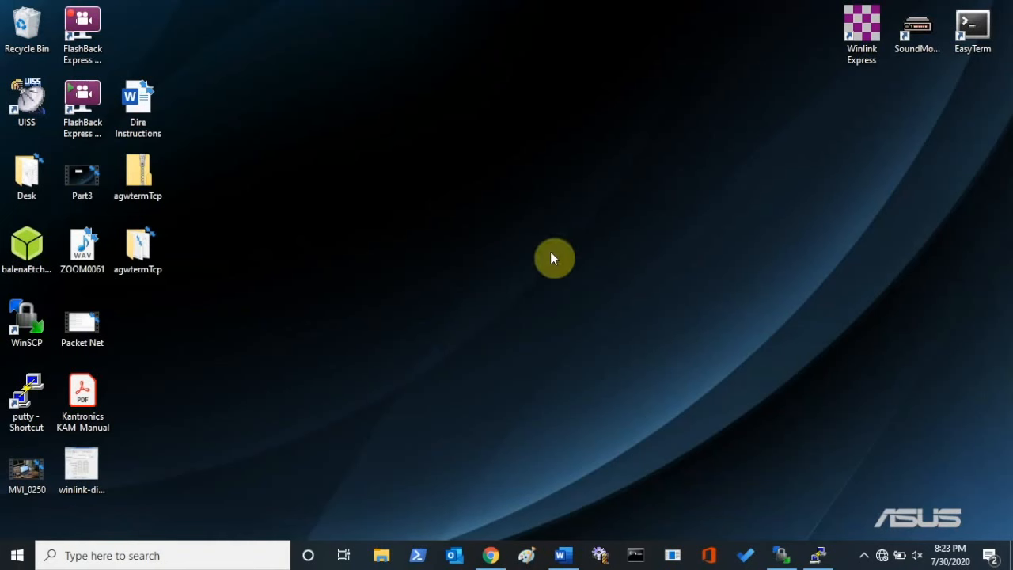
{"action": "double_click", "coordinate": [976, 29]}
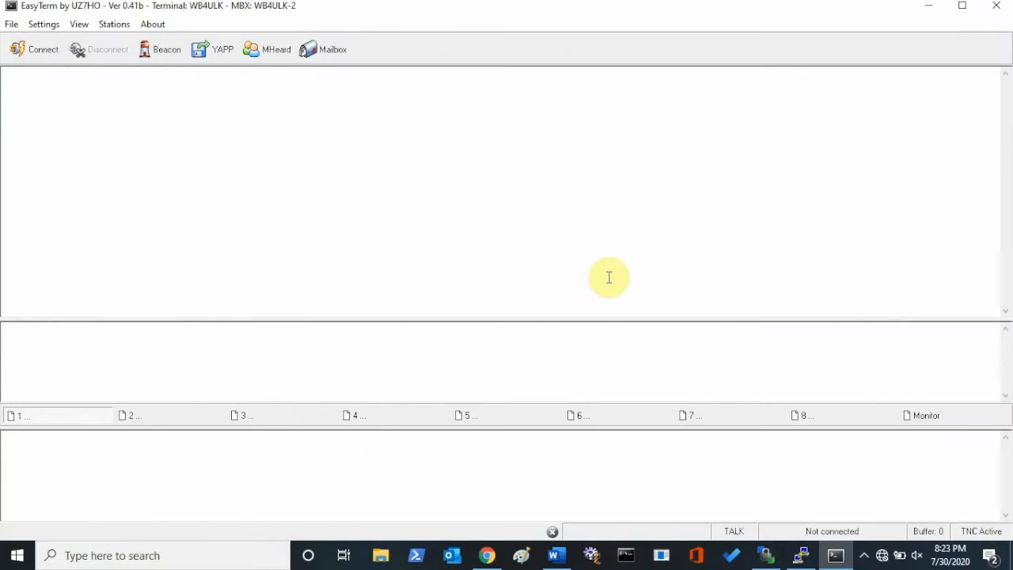
{"action": "left_click", "coordinate": [45, 24]}
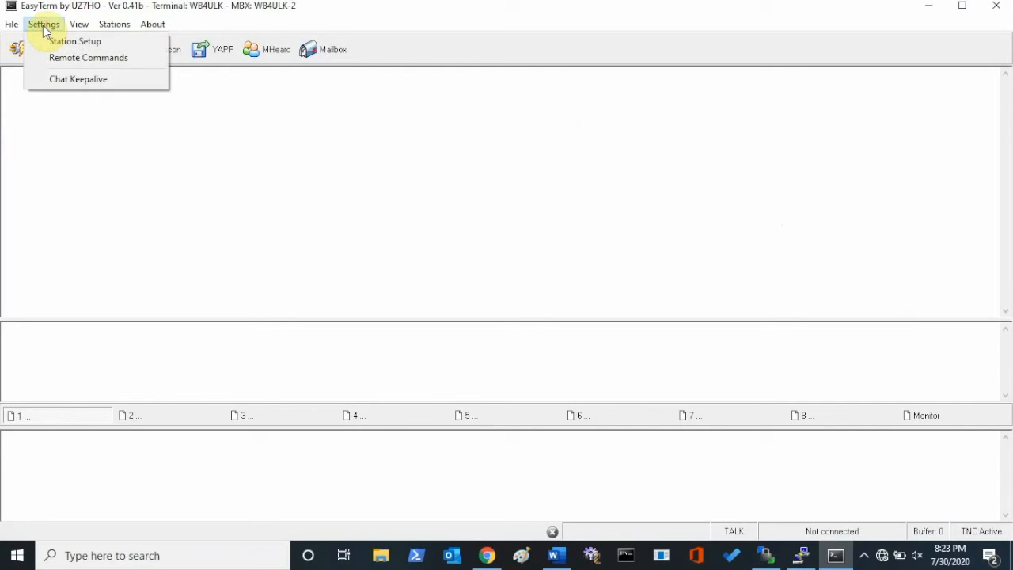
{"action": "left_click", "coordinate": [59, 45]}
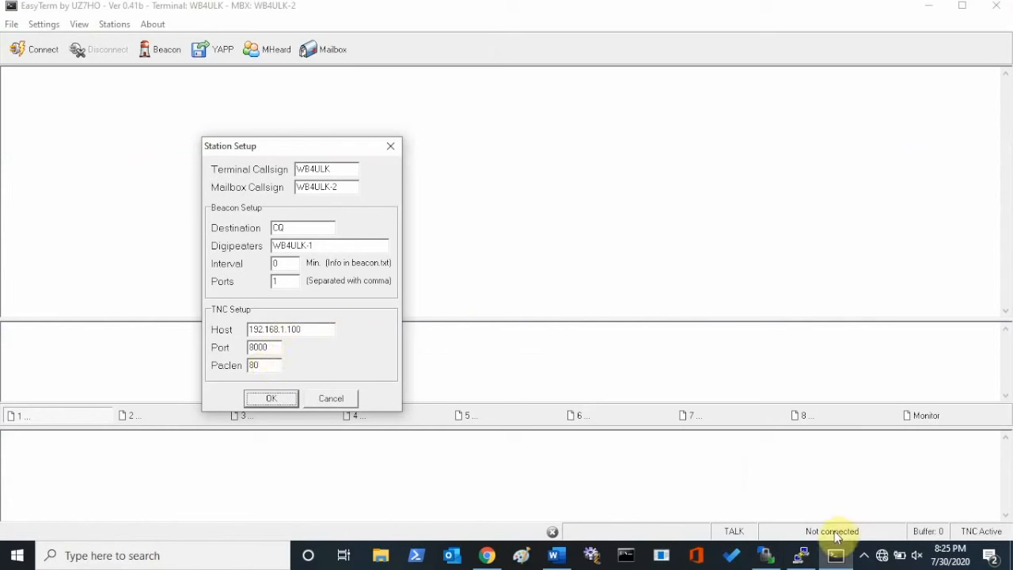
In WinSCP, open direwolf.conf, review the AGWPORT and KISSPORT settings under the virtual TNC server properties, and close the file.
{"action": "mouse_move", "coordinate": [798, 561]}
{"action": "left_click", "coordinate": [765, 557]}
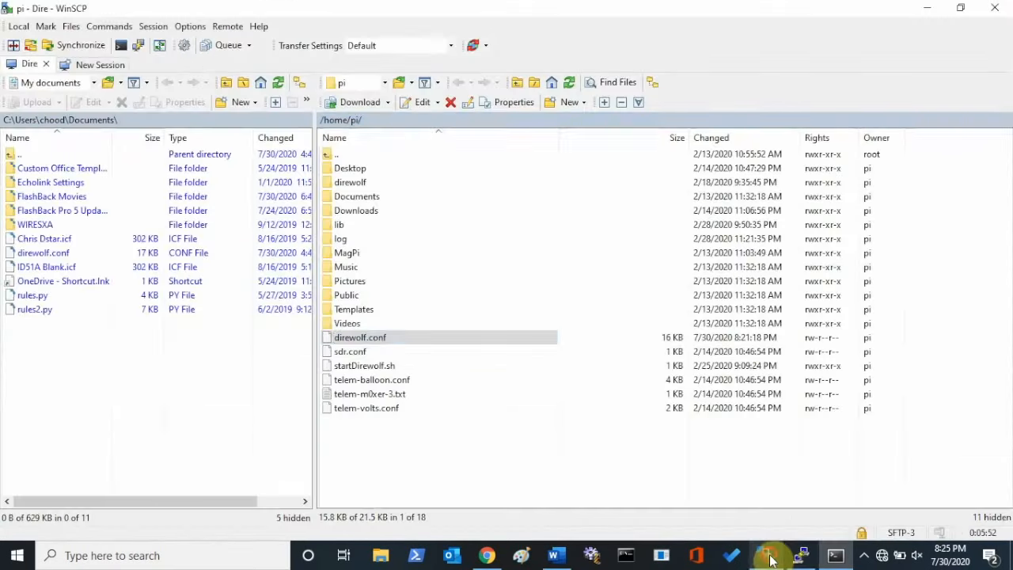
{"action": "double_click", "coordinate": [357, 340]}
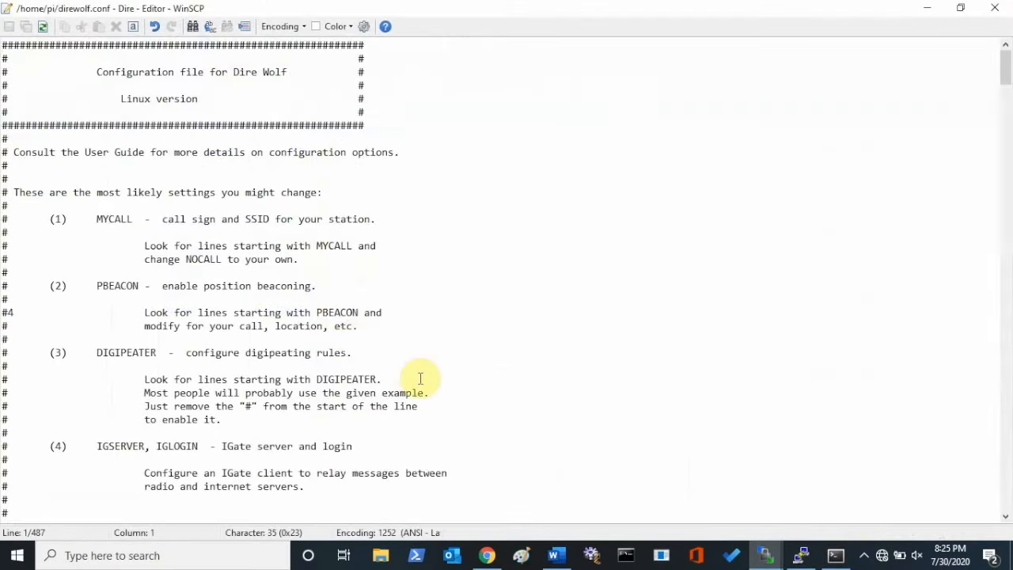
{"action": "scroll", "coordinate": [419, 379], "scroll_direction": "down", "scroll_amount": 2}
{"action": "scroll", "coordinate": [422, 379], "scroll_direction": "down", "scroll_amount": 20}
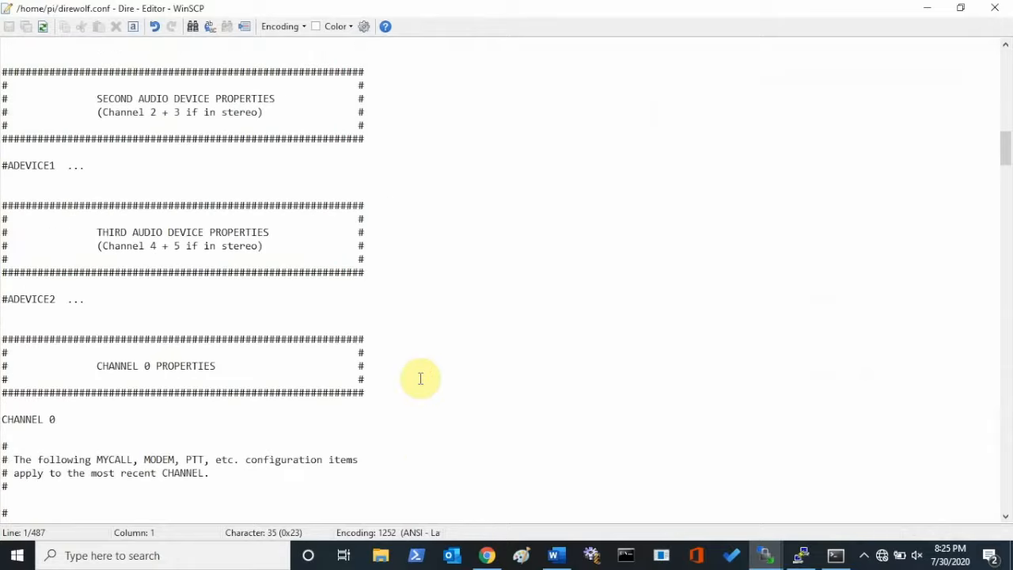
{"action": "scroll", "coordinate": [422, 379], "scroll_direction": "down", "scroll_amount": 20}
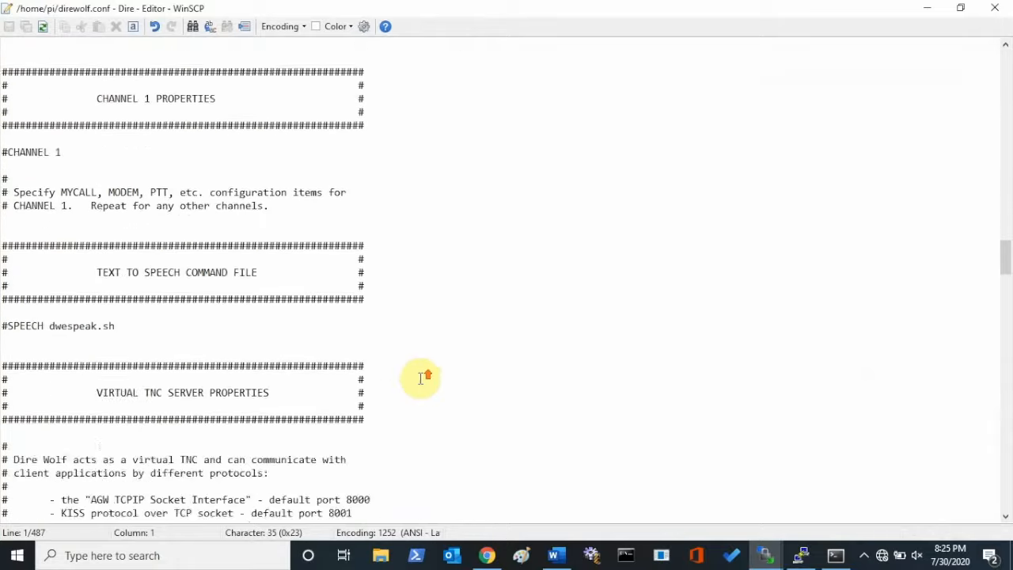
{"action": "scroll", "coordinate": [420, 379], "scroll_direction": "down", "scroll_amount": 3}
{"action": "right_click", "coordinate": [420, 379]}
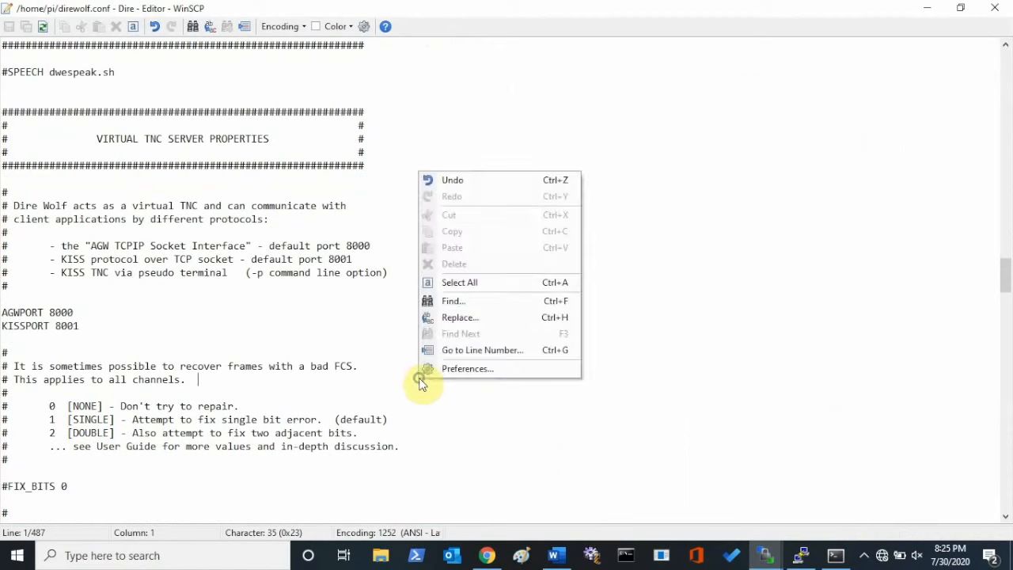
{"action": "left_click", "coordinate": [341, 339]}
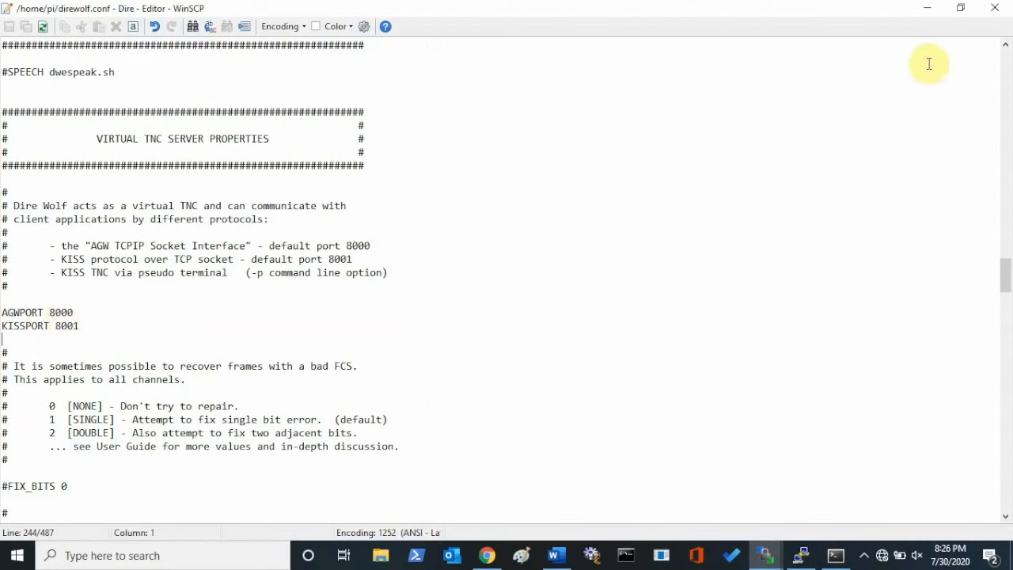
{"action": "left_click", "coordinate": [992, 16]}
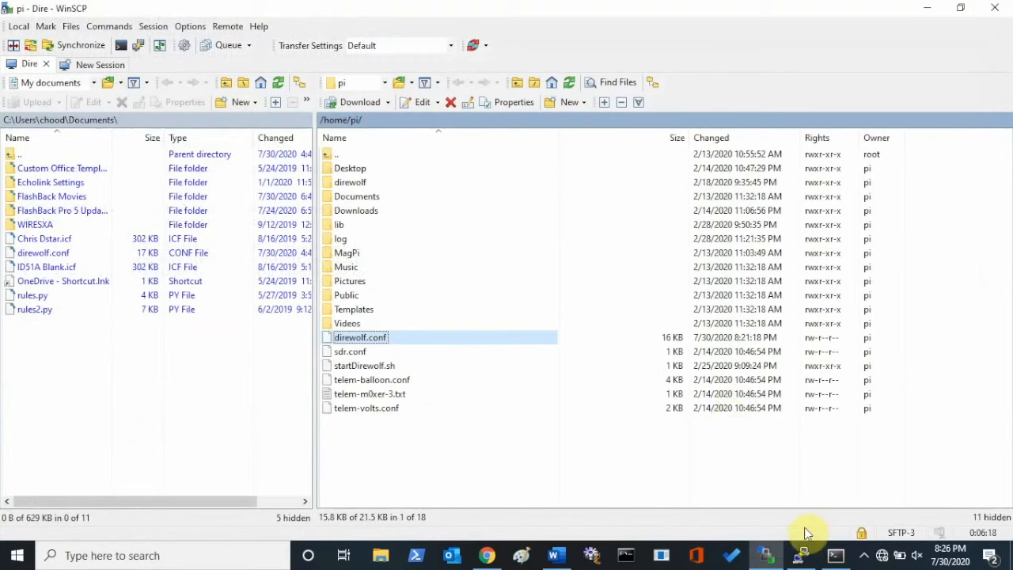
Return to EasyTerm and accept the station setup, then check the Dire Wolf log in PuTTY for the client connection.
{"action": "left_click", "coordinate": [835, 556]}
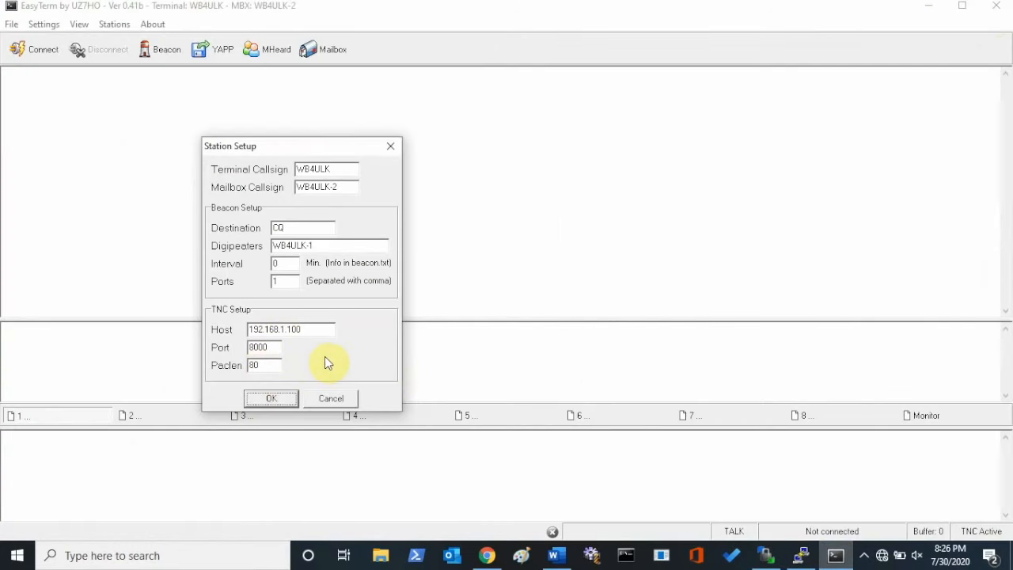
{"action": "left_click", "coordinate": [271, 398]}
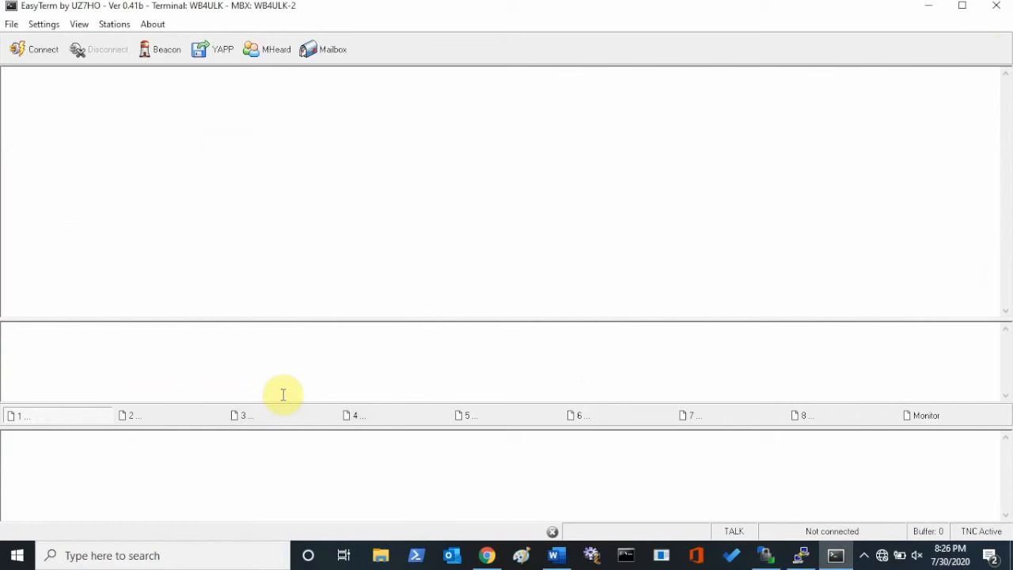
{"action": "left_click", "coordinate": [837, 556]}
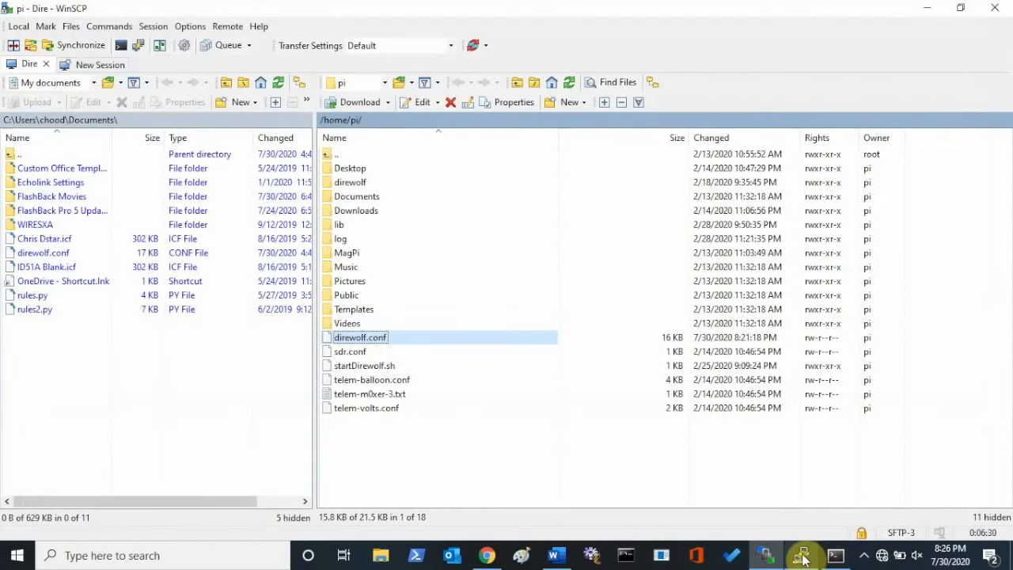
{"action": "left_click", "coordinate": [802, 557]}
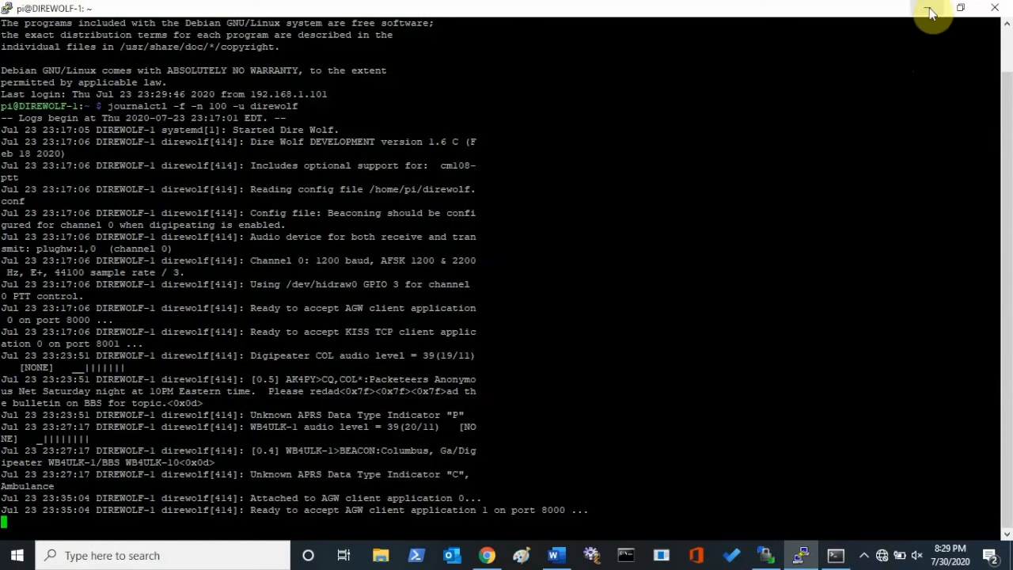
{"action": "left_click", "coordinate": [930, 13]}
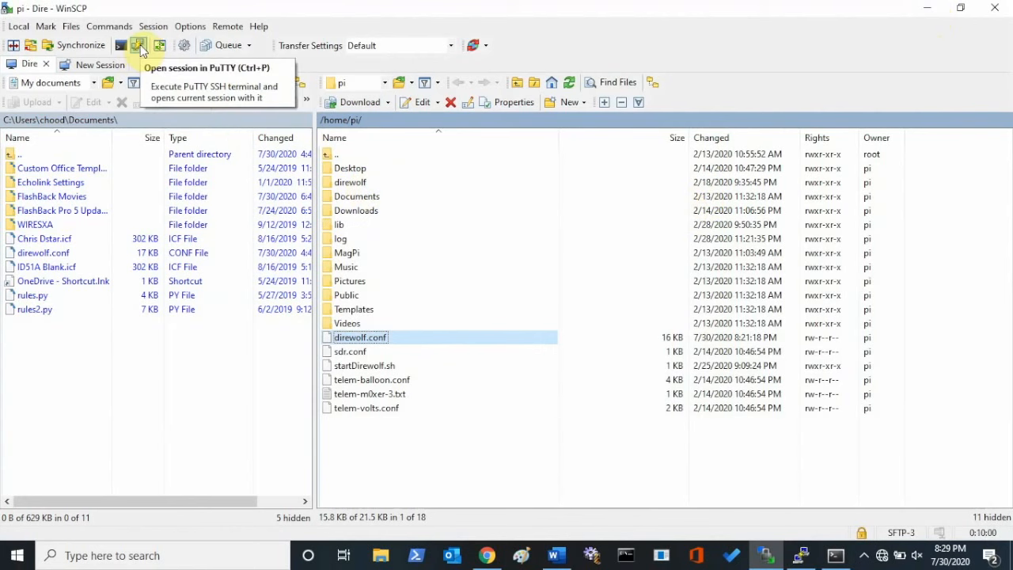
Open a new PuTTY session from WinSCP and log in to the Pi with the account password.
{"action": "left_click", "coordinate": [141, 46]}
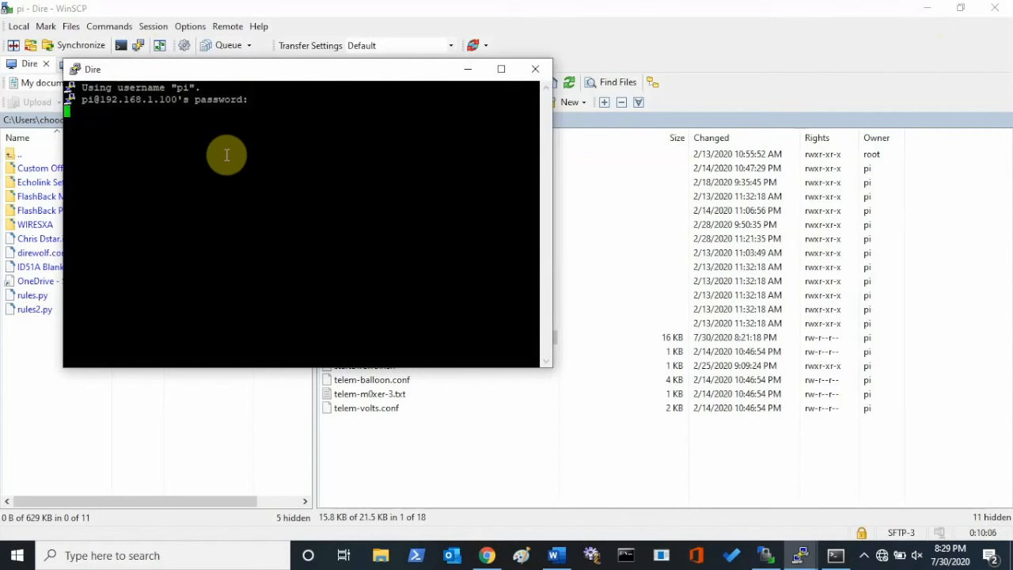
{"action": "key", "text": "Return"}
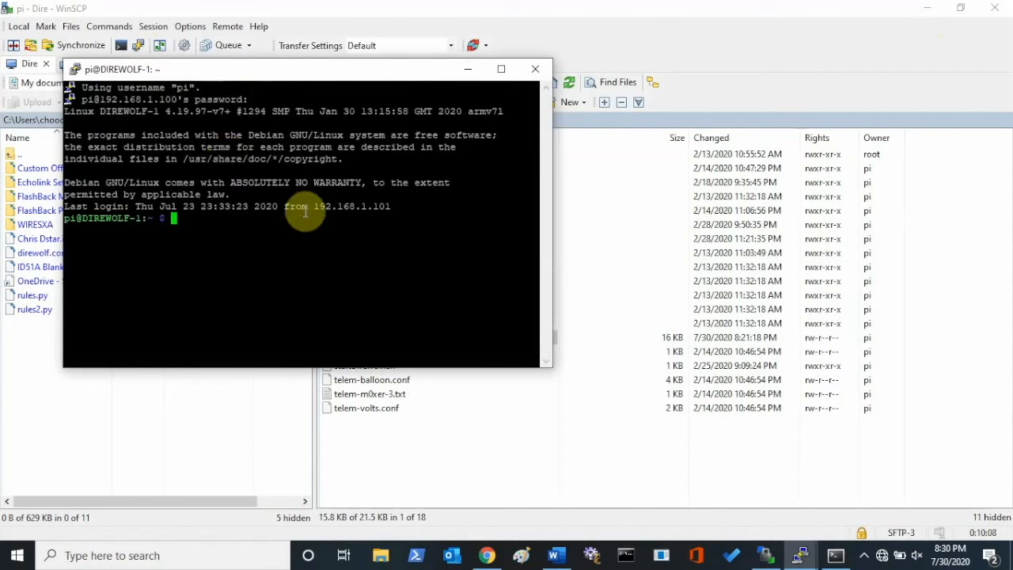
Launch AlsaMixer on the Pi by recalling the earlier command, and maximize its terminal window.
{"action": "key", "text": "Up"}
{"action": "key", "text": "Up"}
{"action": "key", "text": "Down"}
{"action": "key", "text": "Return"}
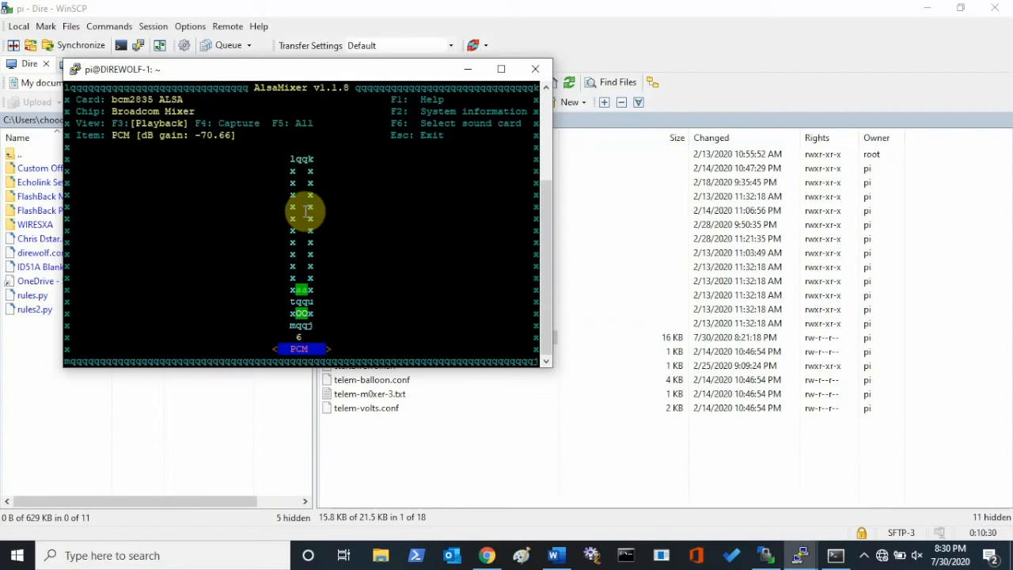
{"action": "left_click", "coordinate": [499, 69]}
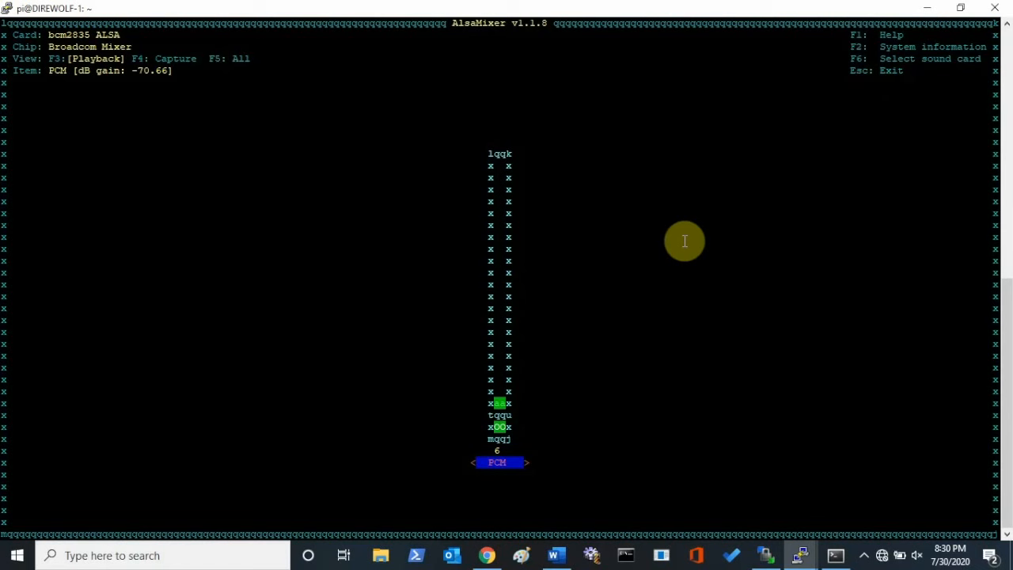
Select the USB PnP Sound Device as the sound card in AlsaMixer.
{"action": "key", "text": "F6"}
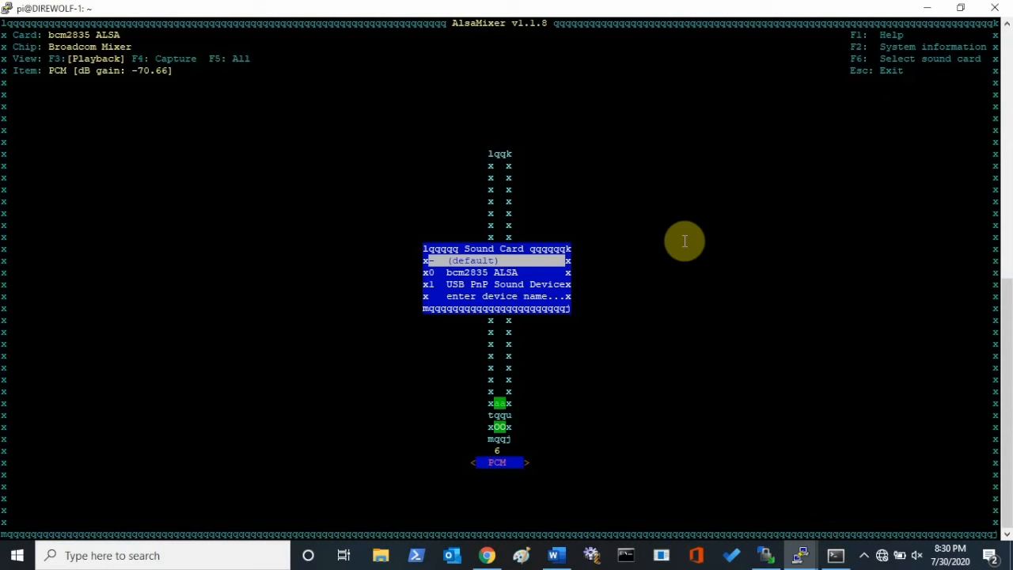
{"action": "key", "text": "Down"}
{"action": "key", "text": "Down"}
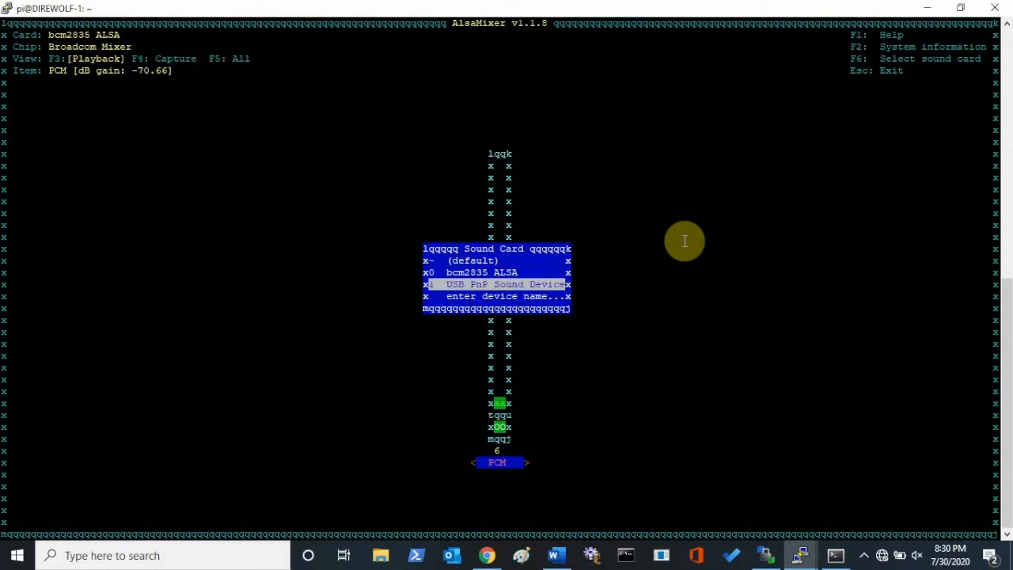
{"action": "key", "text": "Return"}
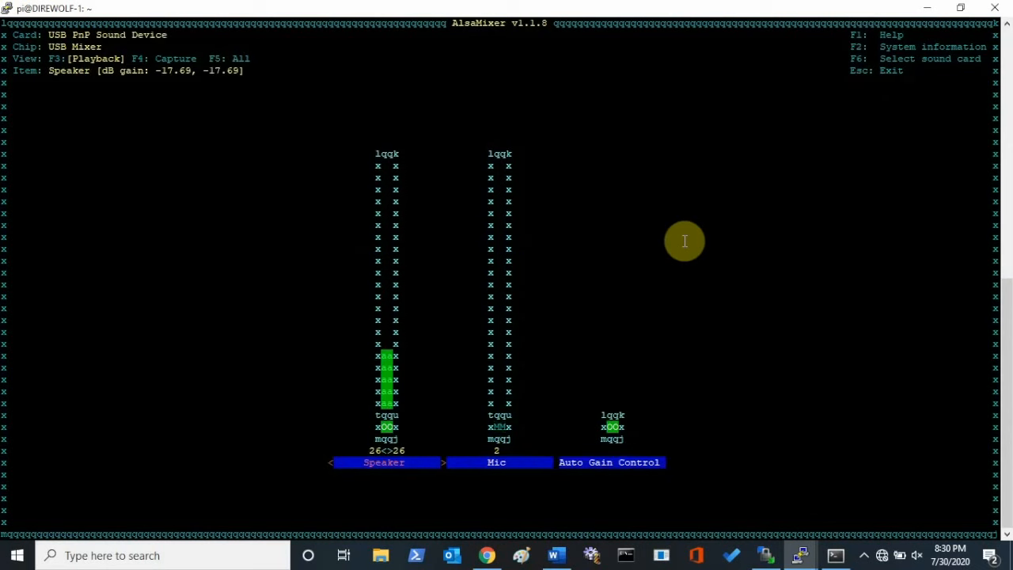
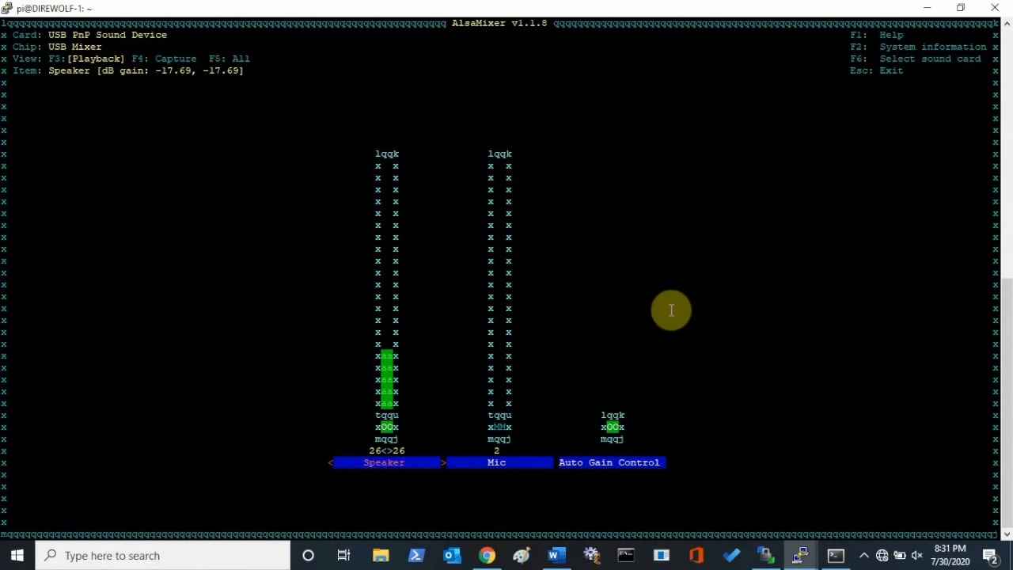
Switch to EasyTerm and transmit the text "t" as a test packet to CQ.
{"action": "left_click", "coordinate": [836, 555]}
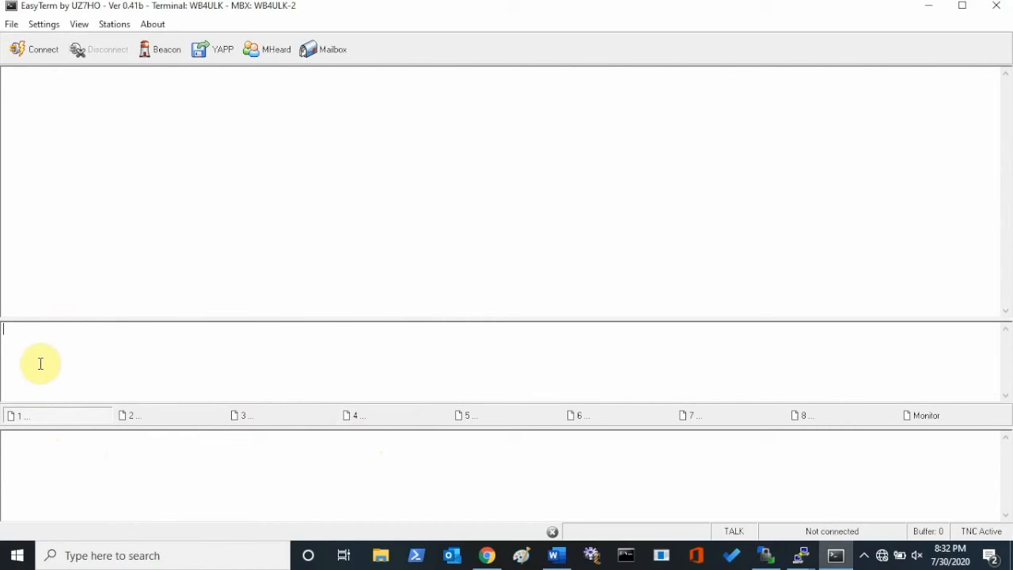
{"action": "type", "text": "t"}
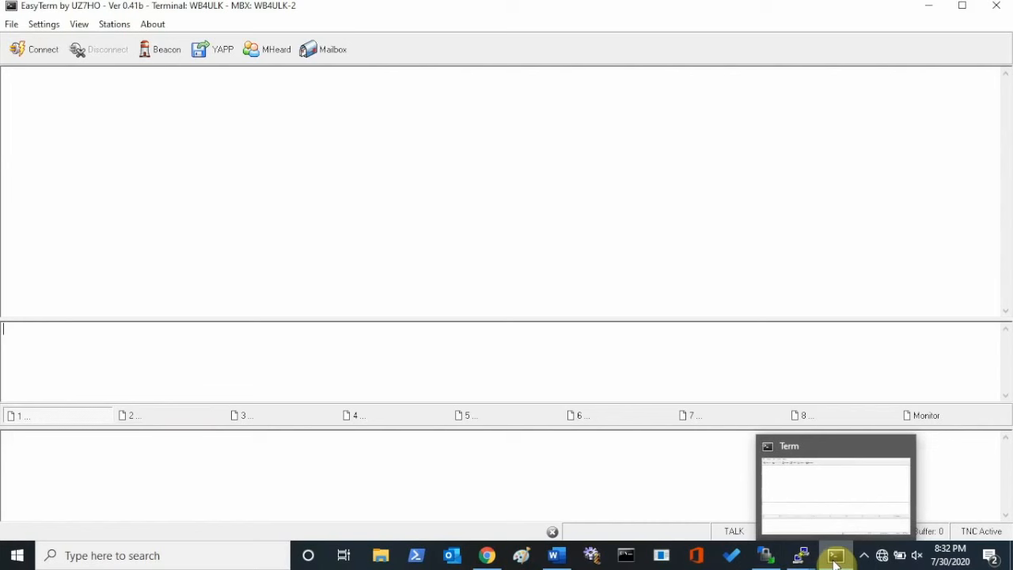
Return to the AlsaMixer session in PuTTY and lower the USB sound card's Speaker level to 9.
{"action": "mouse_move", "coordinate": [802, 555]}
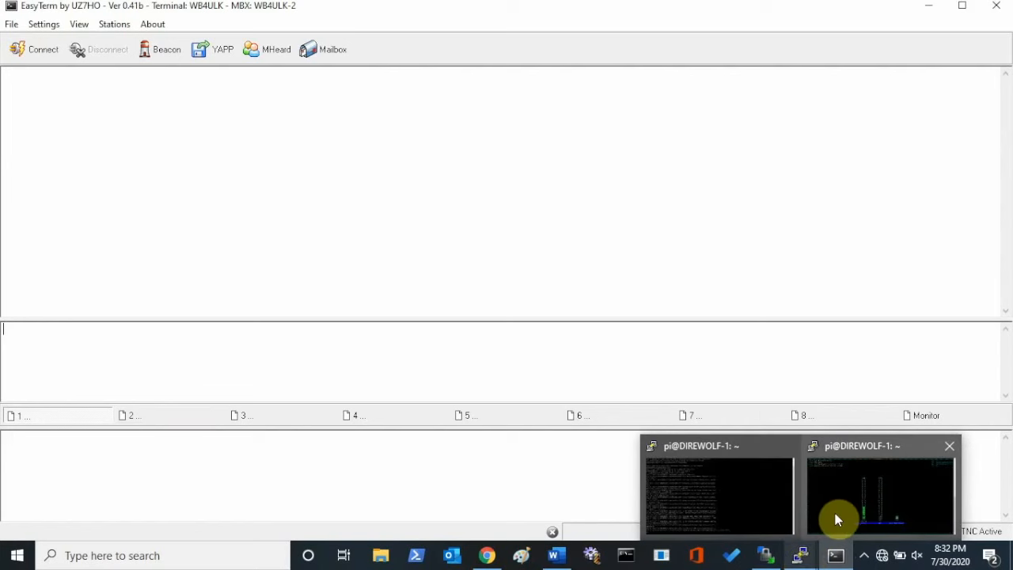
{"action": "left_click", "coordinate": [836, 512]}
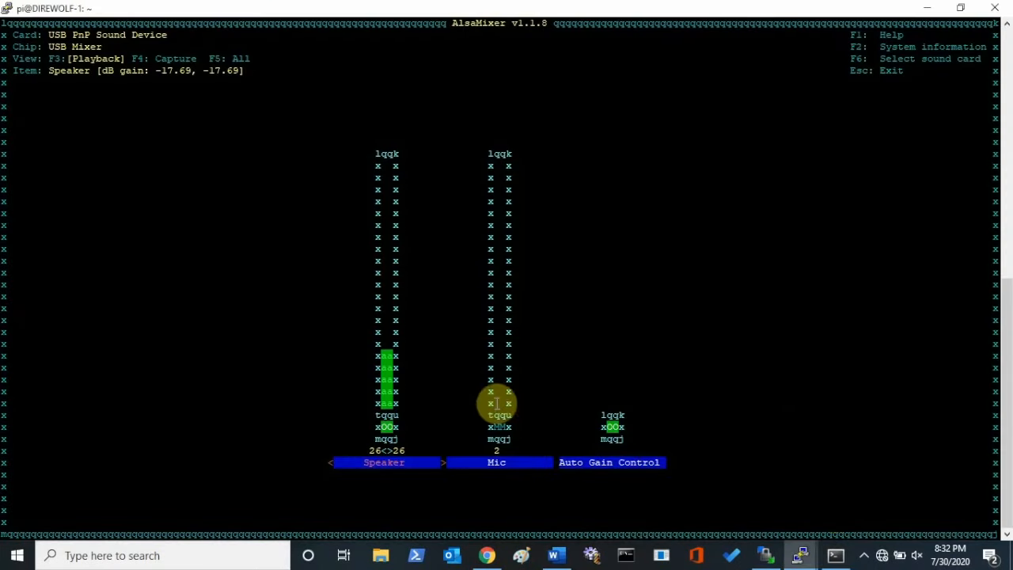
{"action": "key", "text": "Right"}
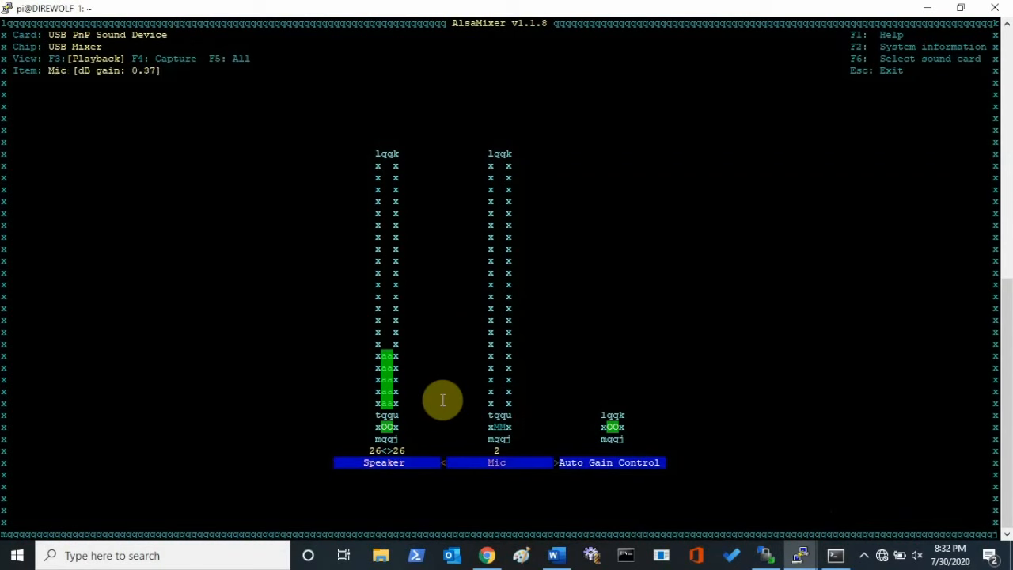
{"action": "key", "text": "Left"}
{"action": "key", "text": "Right"}
{"action": "key", "text": "Left"}
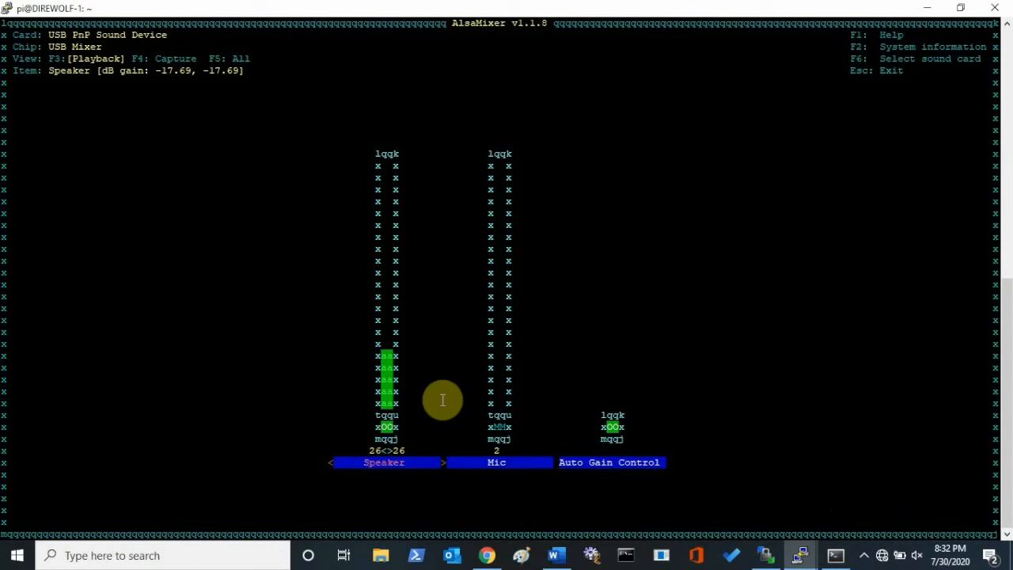
{"action": "key", "text": "Down"}
{"action": "key", "text": "Down"}
{"action": "key", "text": "Down"}
{"action": "key", "text": "Down"}
{"action": "key", "text": "Down"}
{"action": "key", "text": "Down"}
{"action": "key", "text": "Down"}
{"action": "key", "text": "Down"}
{"action": "key", "text": "Down"}
{"action": "key", "text": "Down"}
{"action": "key", "text": "Down"}
{"action": "key", "text": "Down"}
{"action": "key", "text": "Down"}
{"action": "key", "text": "Down"}
{"action": "key", "text": "Down"}
{"action": "key", "text": "Down"}
{"action": "key", "text": "Down"}
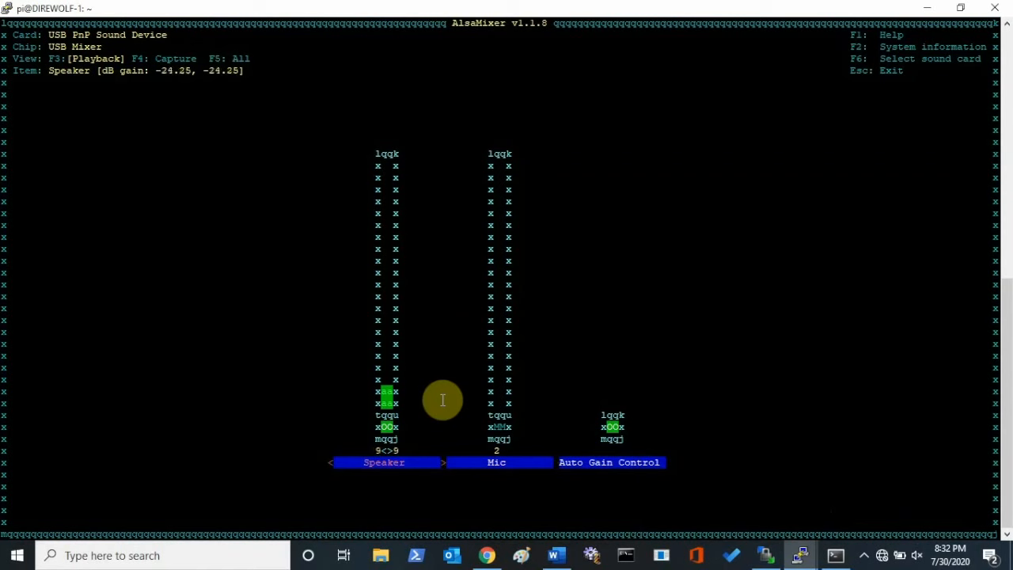
Go back to EasyTerm and send another "t" test packet with the reduced speaker level.
{"action": "left_click", "coordinate": [840, 557]}
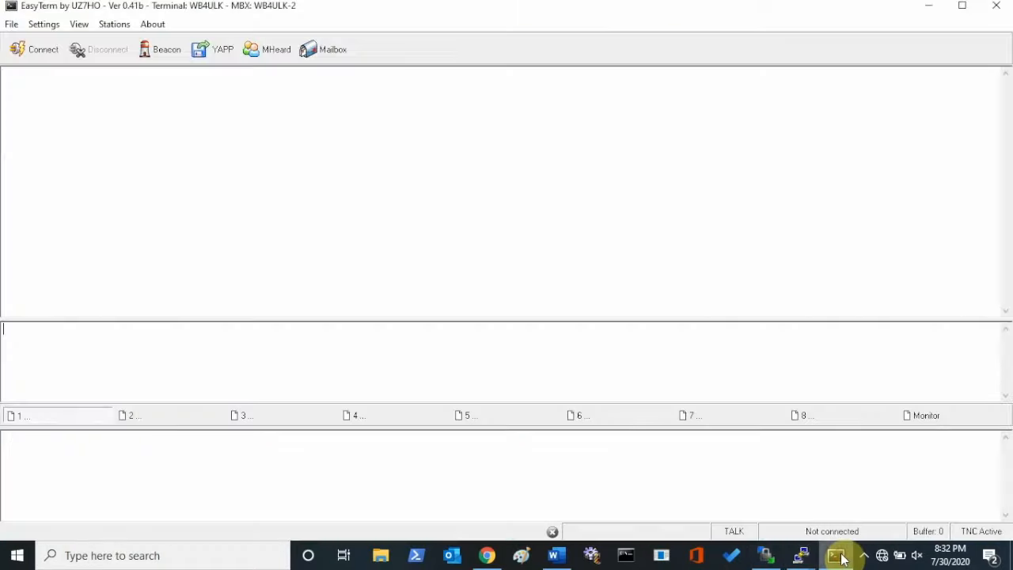
{"action": "type", "text": "C"}
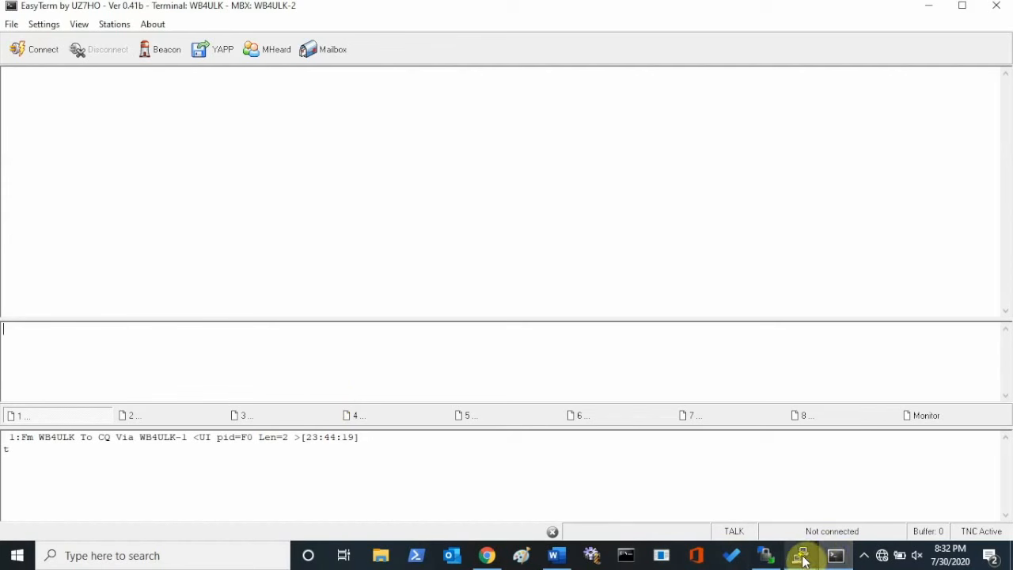
Bring AlsaMixer back up and reduce the Speaker level further to 4.
{"action": "mouse_move", "coordinate": [803, 560]}
{"action": "left_click", "coordinate": [884, 509]}
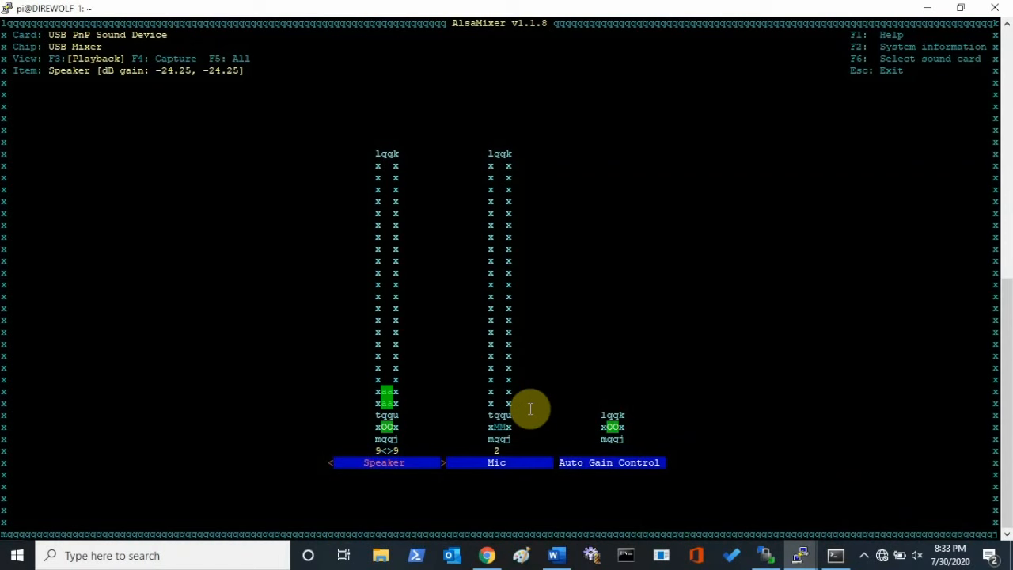
{"action": "key", "text": "Down"}
{"action": "key", "text": "Down"}
{"action": "key", "text": "Down"}
{"action": "key", "text": "Down"}
{"action": "key", "text": "Down"}
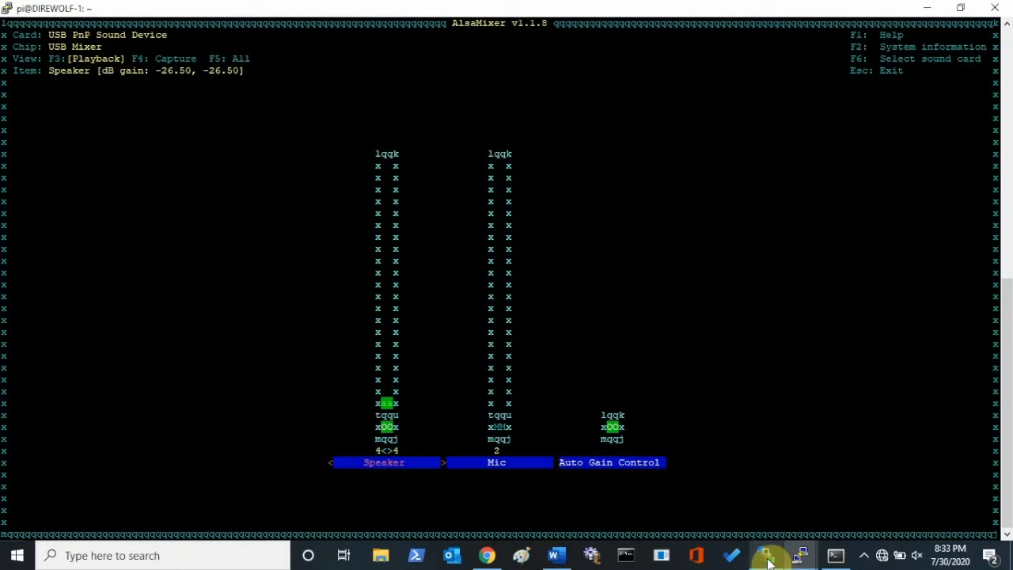
Transmit further "t" test packets from EasyTerm, then check the digipeated packets and audio levels in the Dire Wolf log in PuTTY.
{"action": "left_click", "coordinate": [837, 557]}
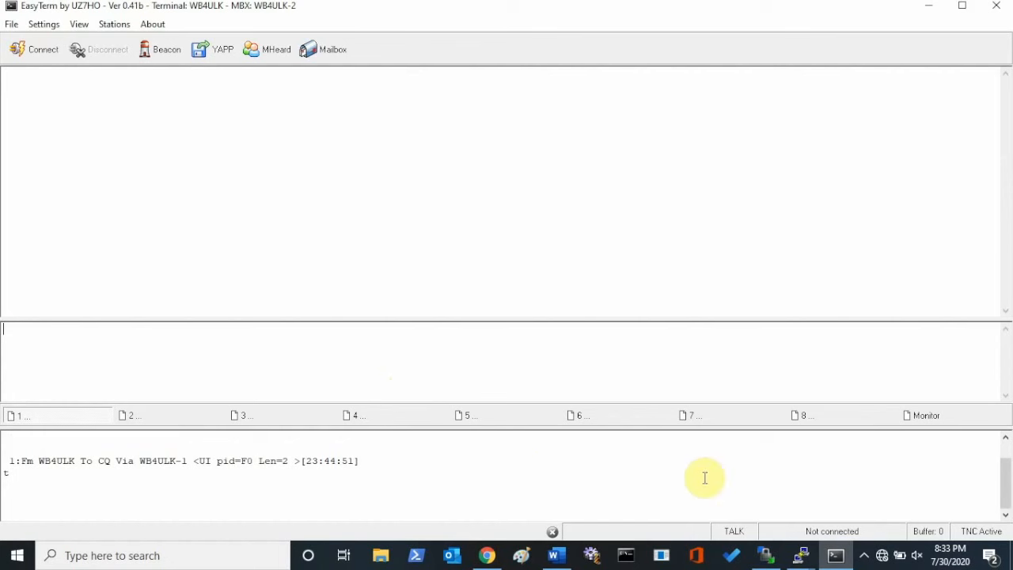
{"action": "mouse_move", "coordinate": [838, 560]}
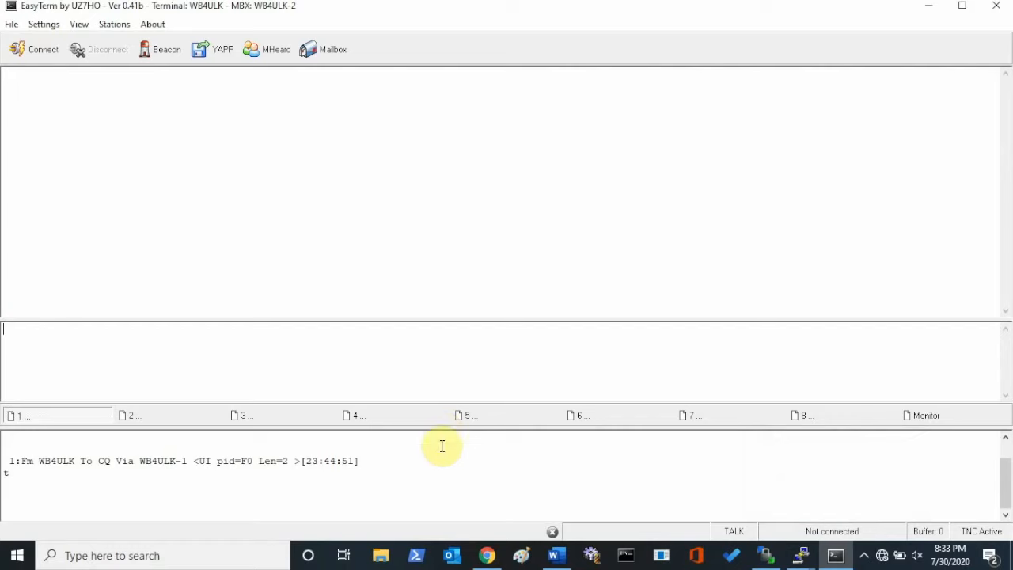
{"action": "left_click", "coordinate": [809, 560]}
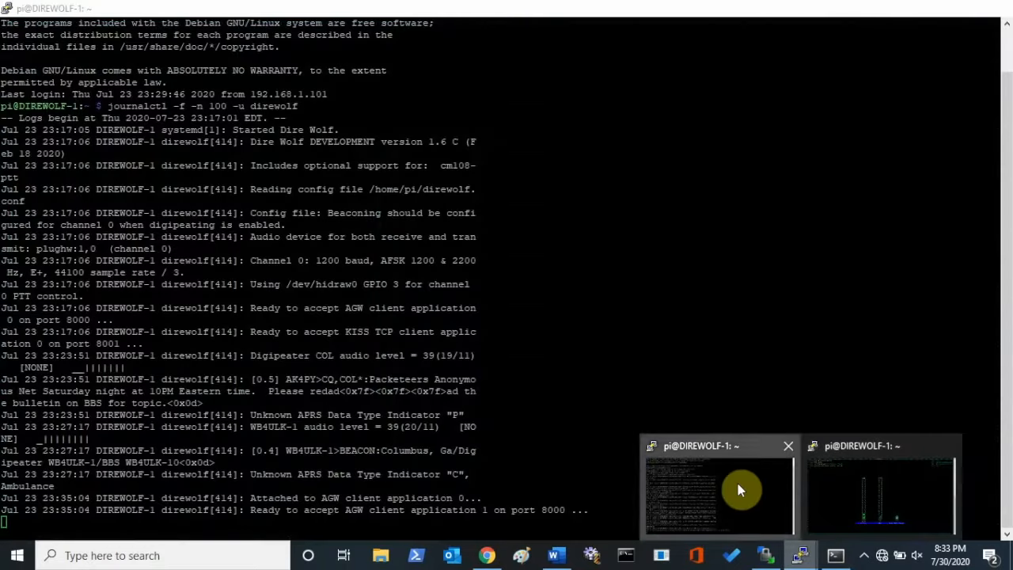
{"action": "left_click", "coordinate": [737, 484]}
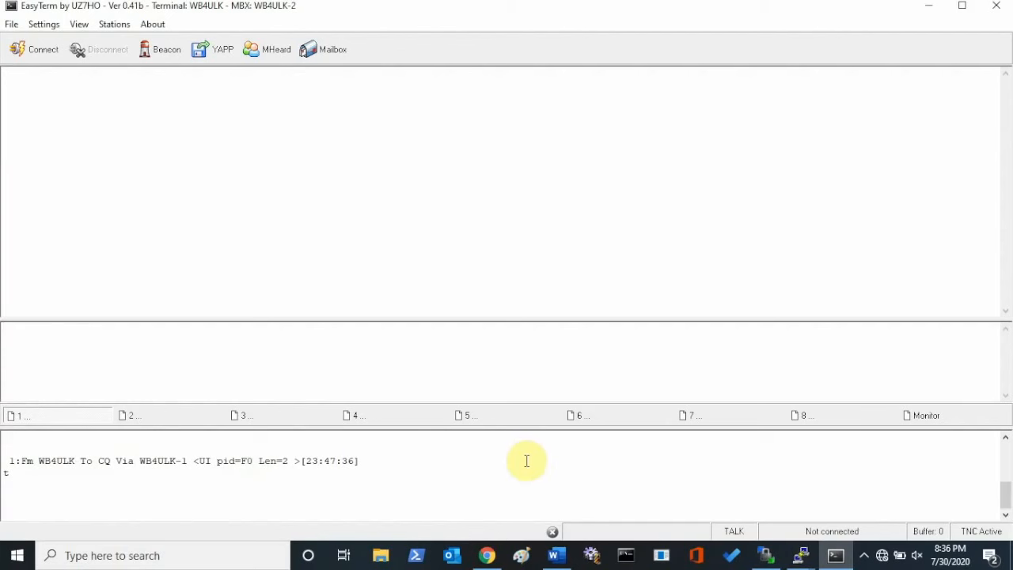
{"action": "mouse_move", "coordinate": [801, 555]}
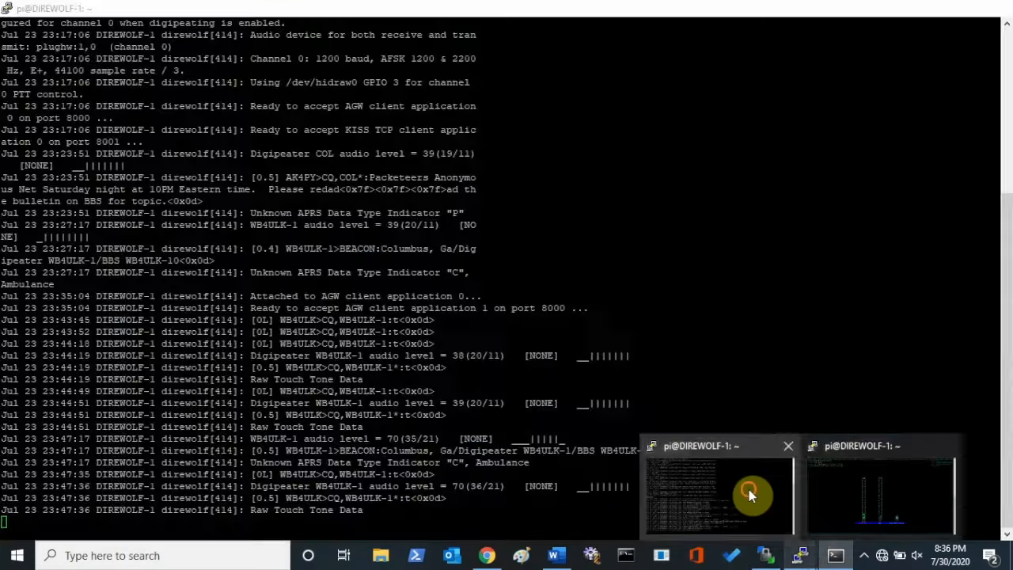
{"action": "left_click", "coordinate": [749, 489]}
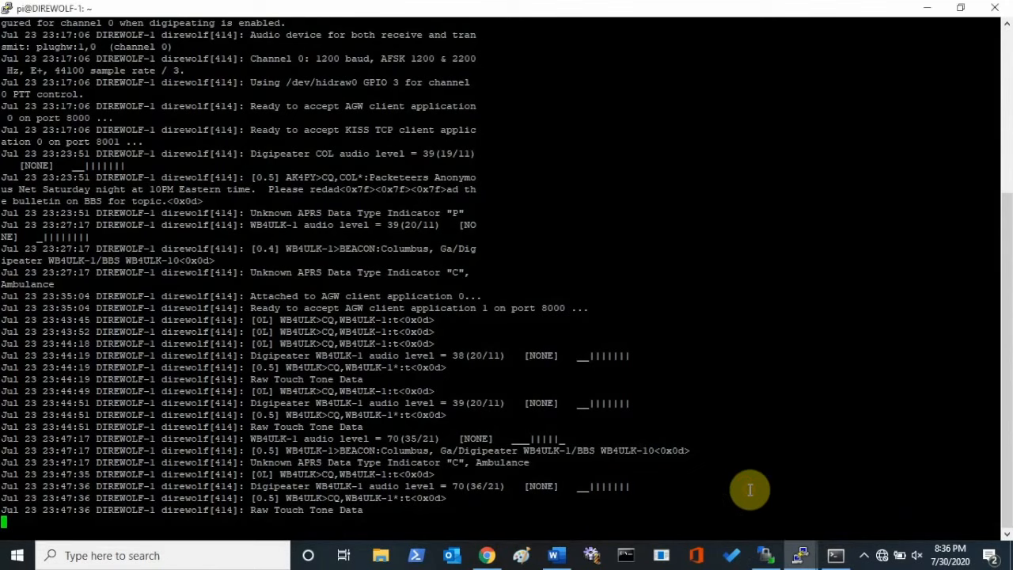